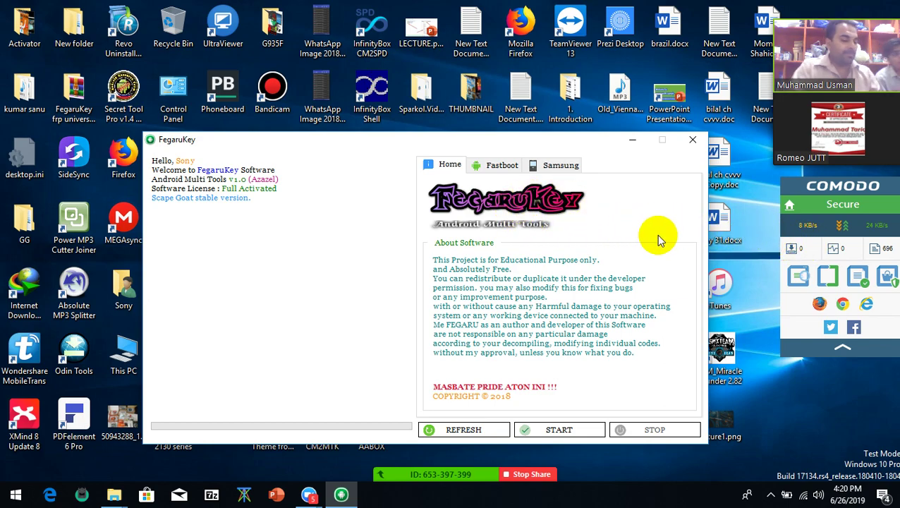
Place numbered annotation markers beside the Fastboot and Samsung sections of FegaruKey and close the drawing tools
key(ctrl+shift+d)
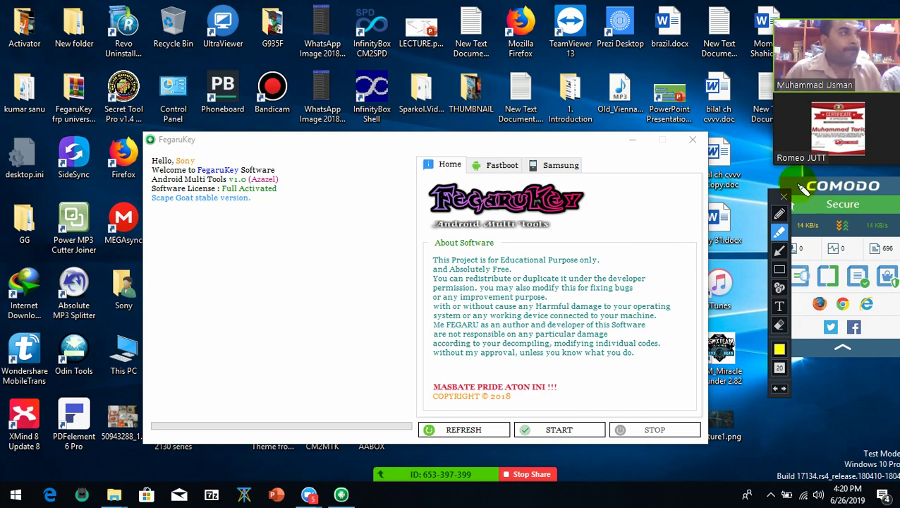
drag(775, 198, 749, 210)
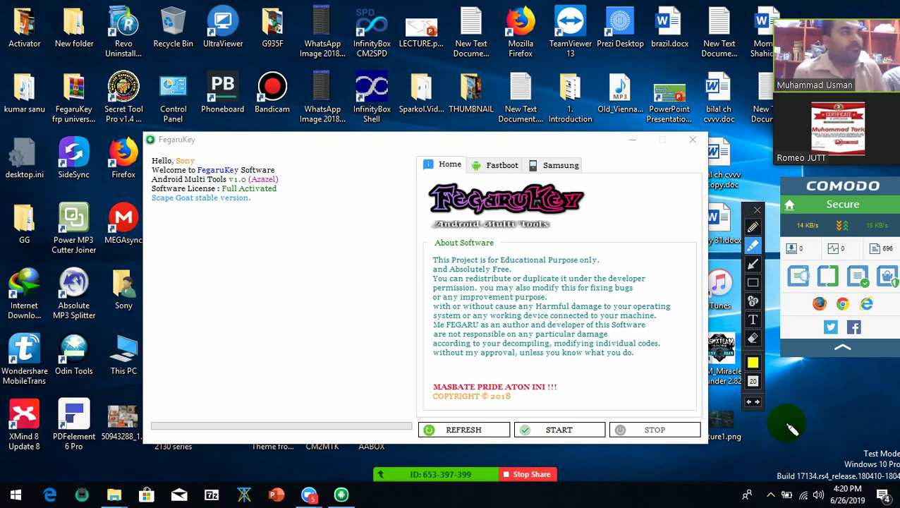
click(753, 302)
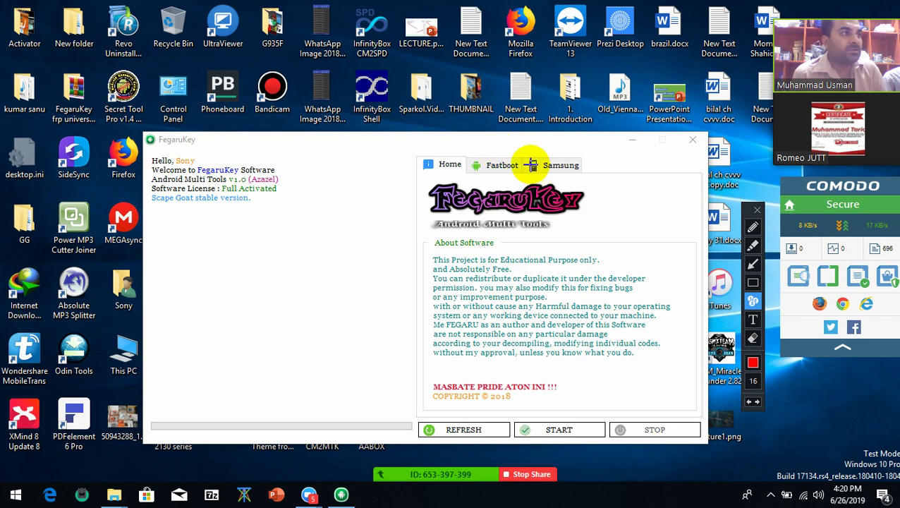
click(527, 163)
click(556, 149)
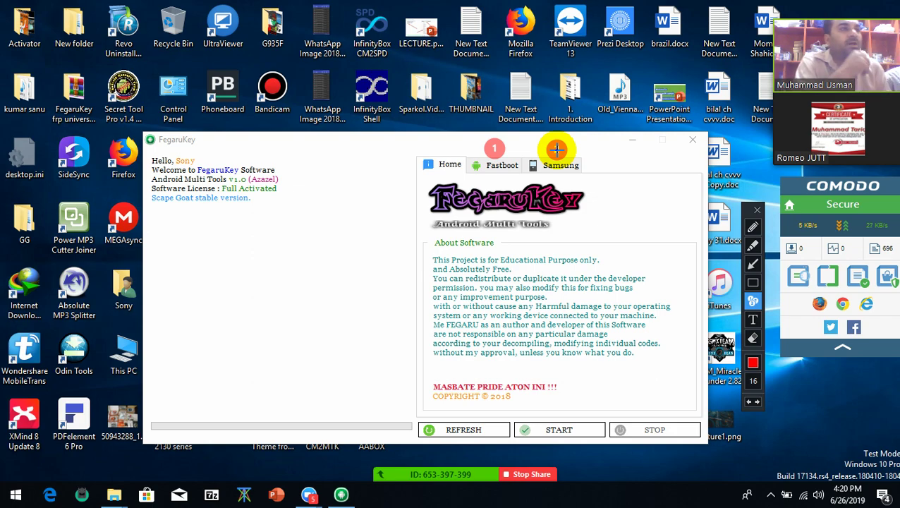
click(756, 210)
On the Fastboot (FRP) page, mark the Check option with number 1 and outline the log area with a red rectangle
click(513, 165)
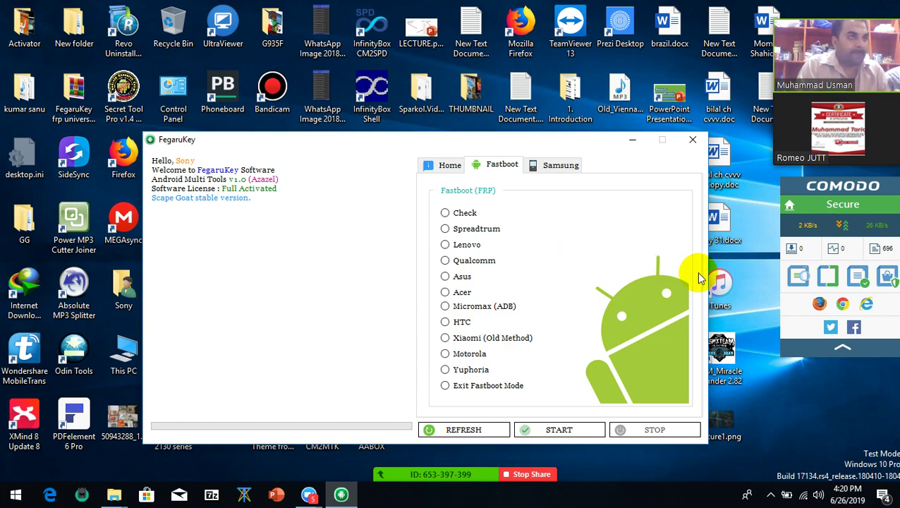
key(ctrl+alt+d)
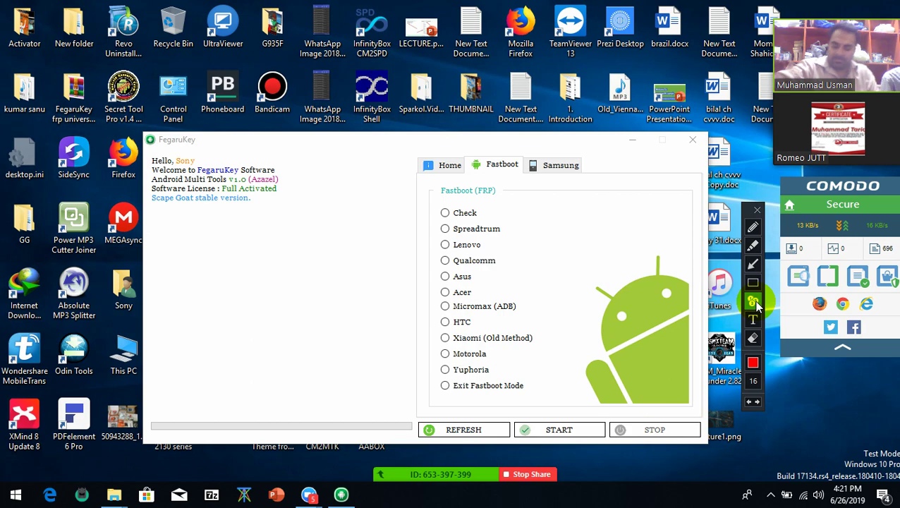
click(754, 300)
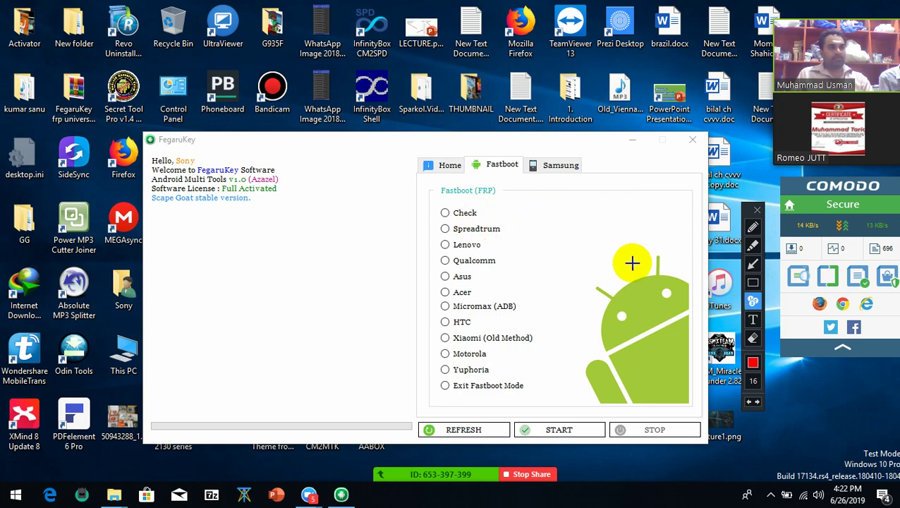
click(445, 212)
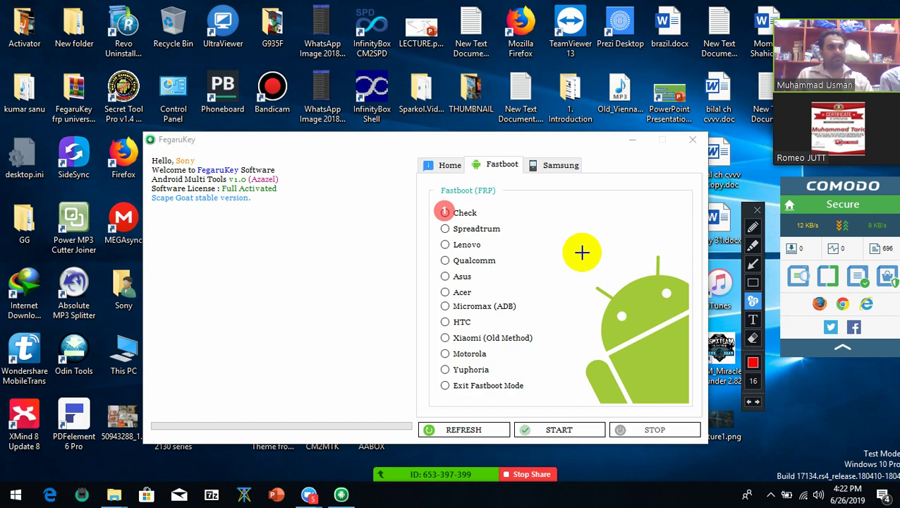
click(753, 283)
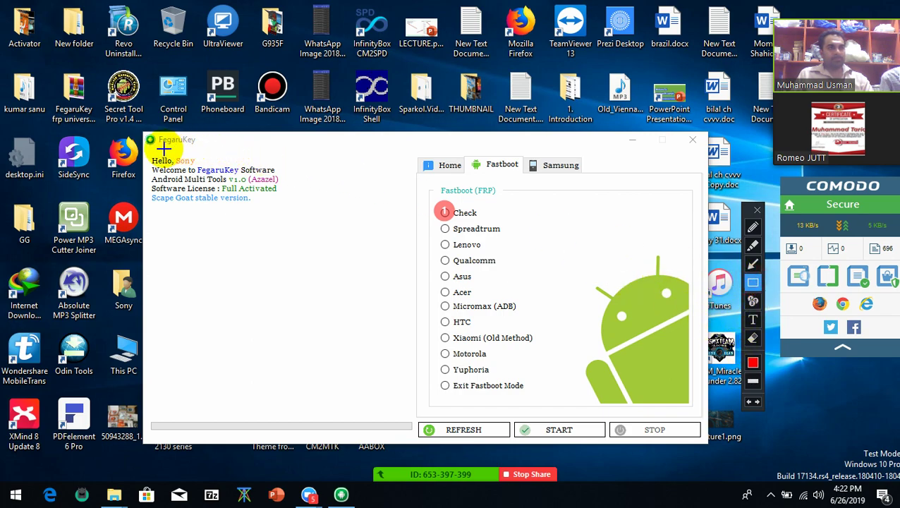
mouse_move(146, 150)
mouse_down()
mouse_move(385, 409)
mouse_move(416, 420)
mouse_up()
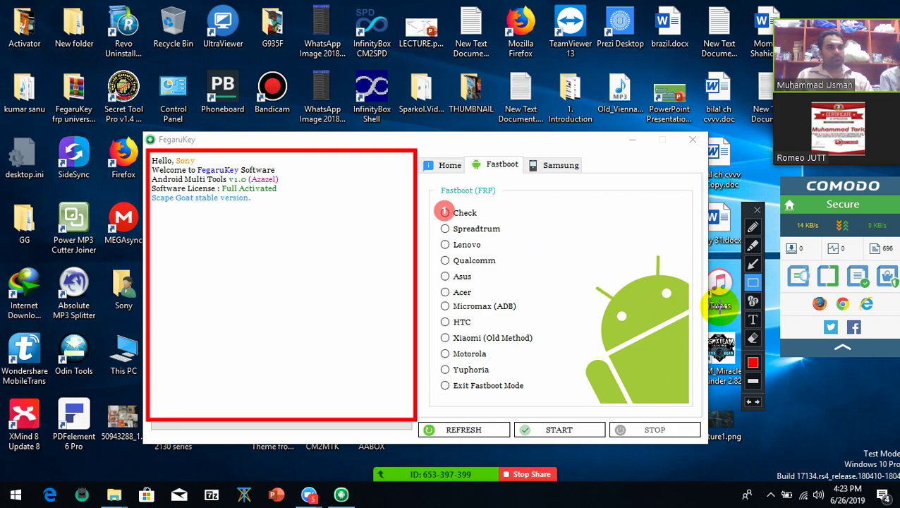
Mark the Fastboot options from Spreadtrum to Exit Fastboot Mode with numbers 2 to 12 and close the annotations
click(752, 301)
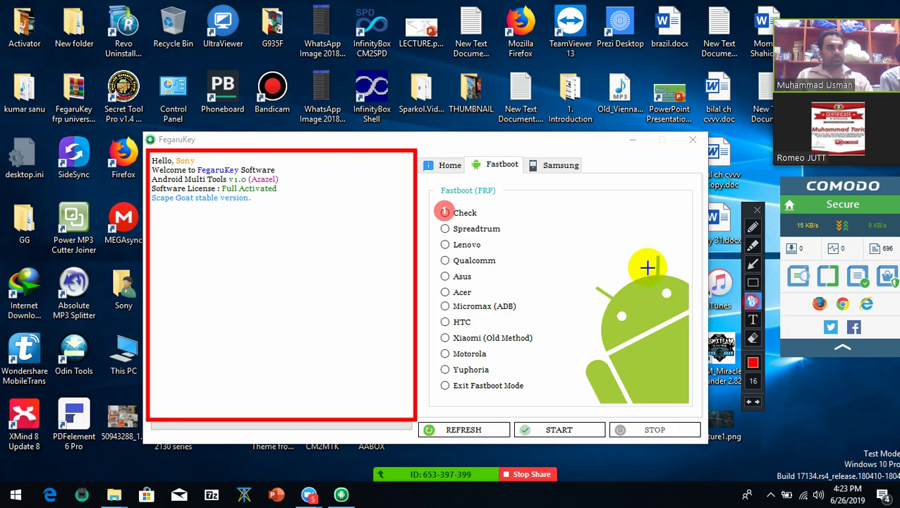
click(502, 229)
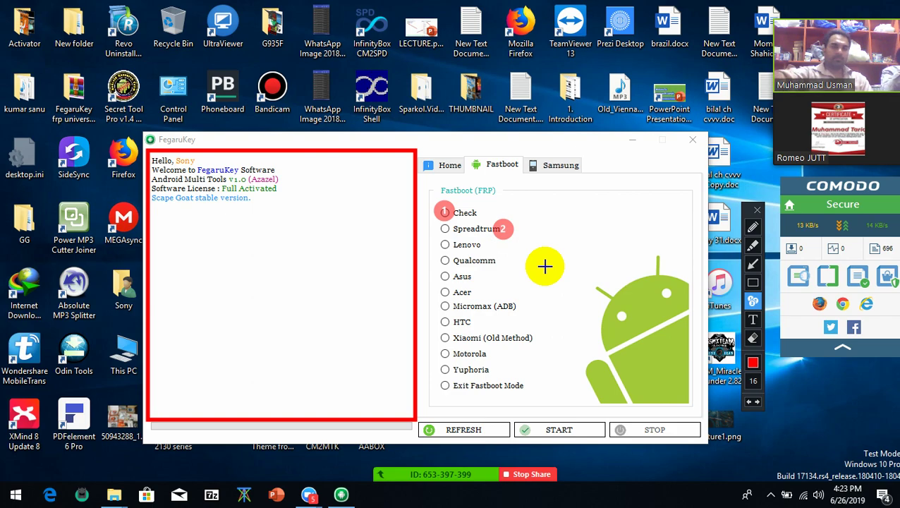
click(443, 244)
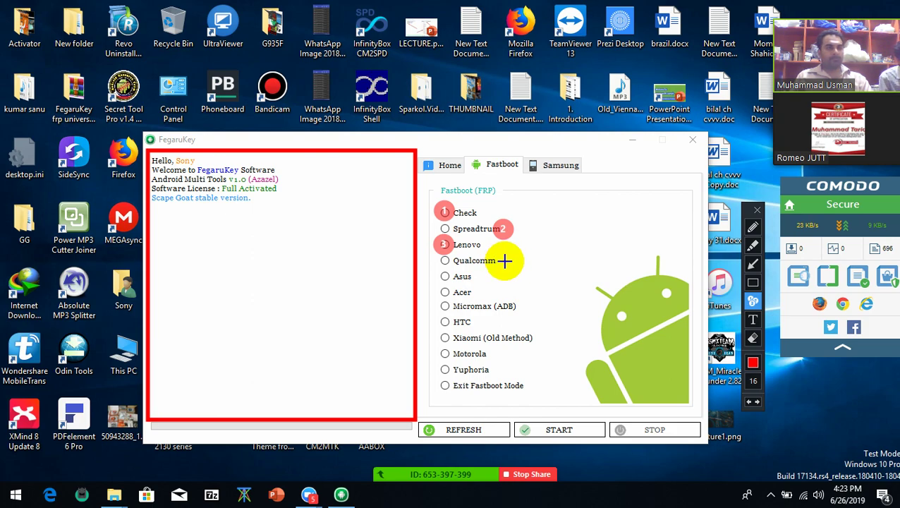
click(498, 261)
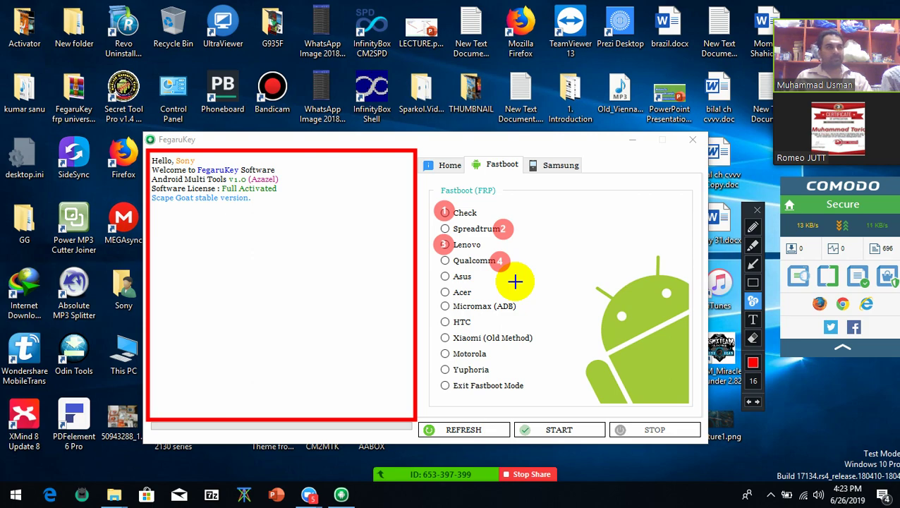
click(442, 276)
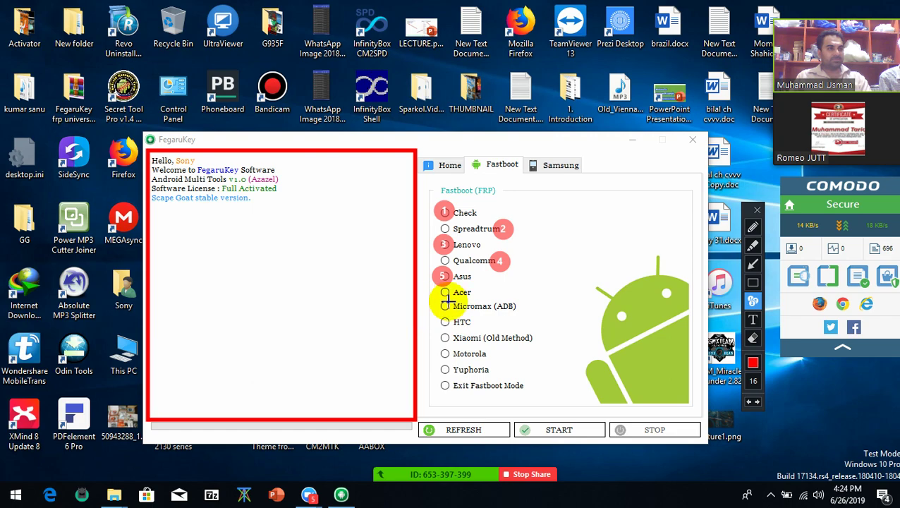
click(471, 292)
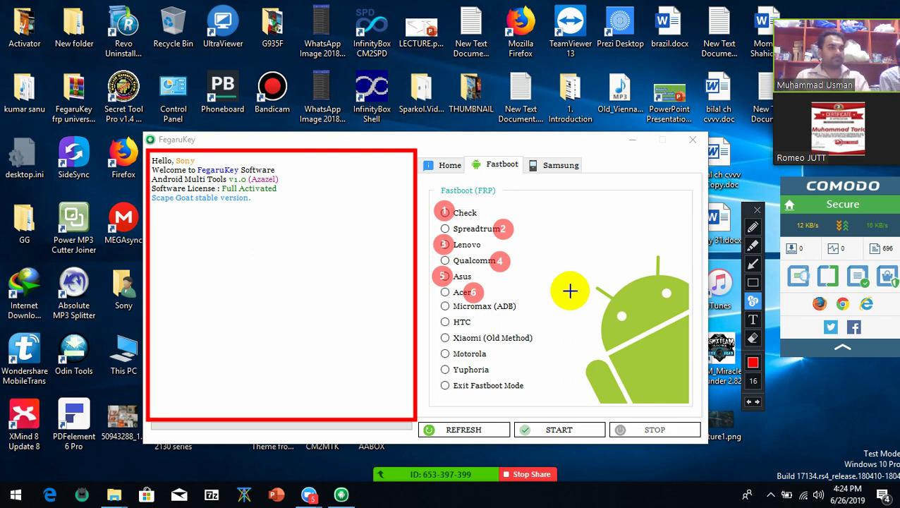
click(439, 308)
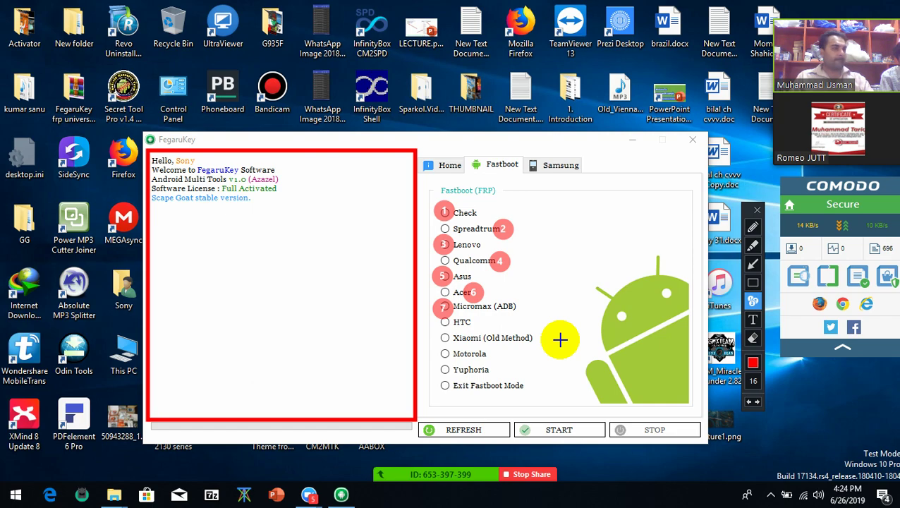
click(476, 322)
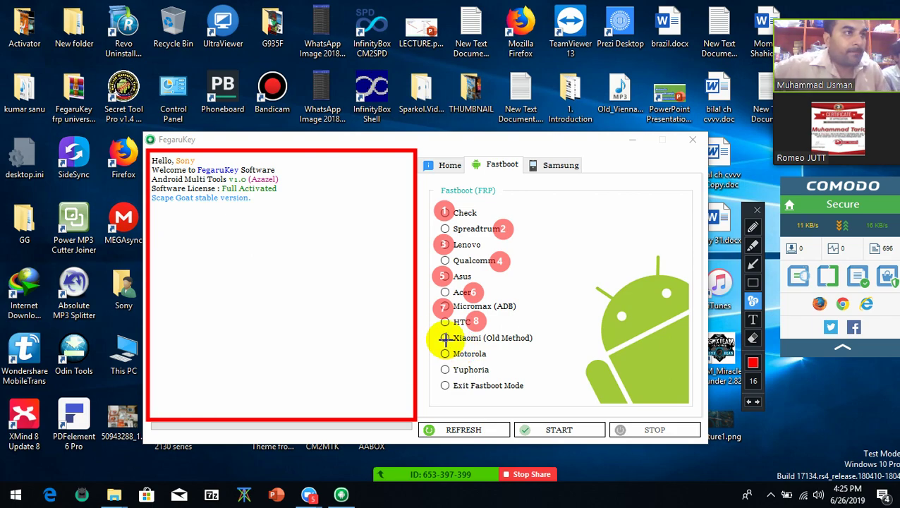
click(442, 338)
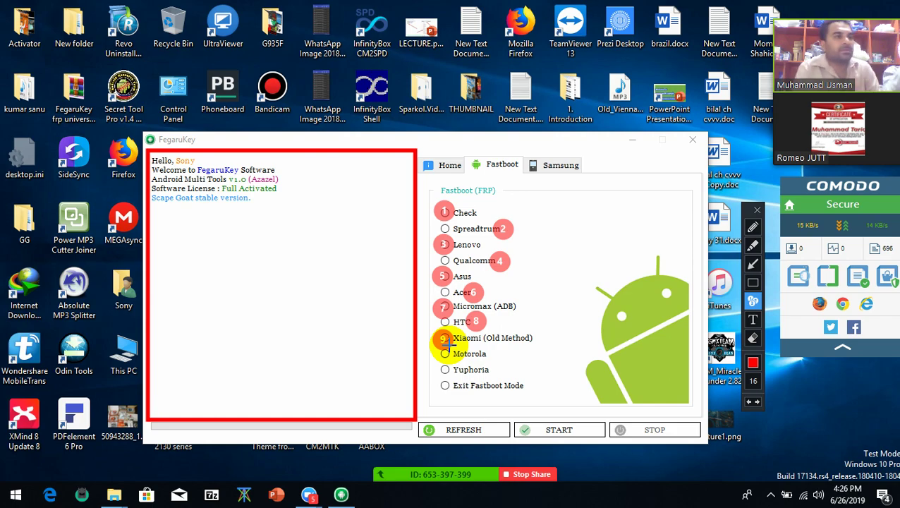
click(490, 353)
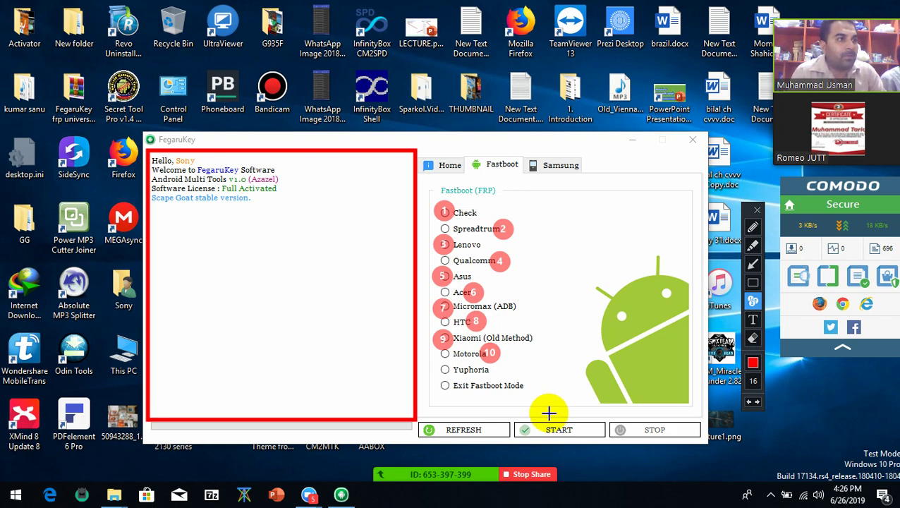
click(442, 370)
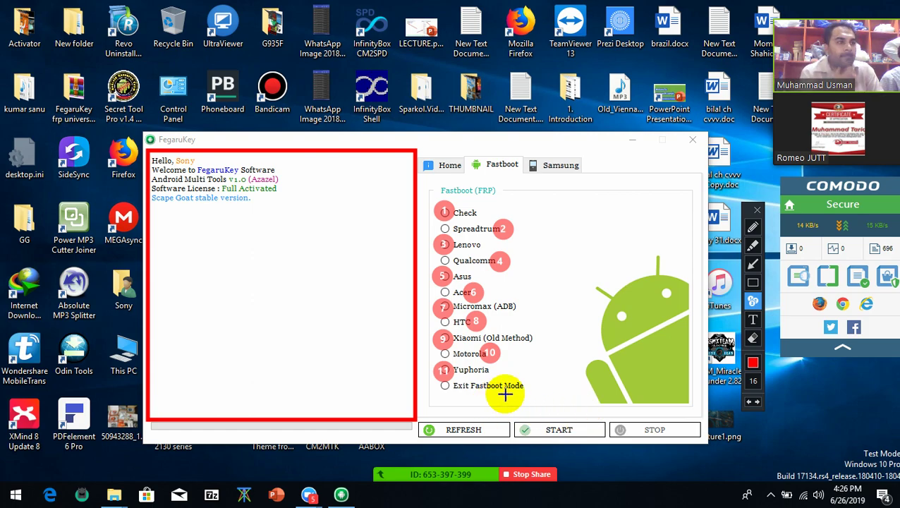
click(530, 385)
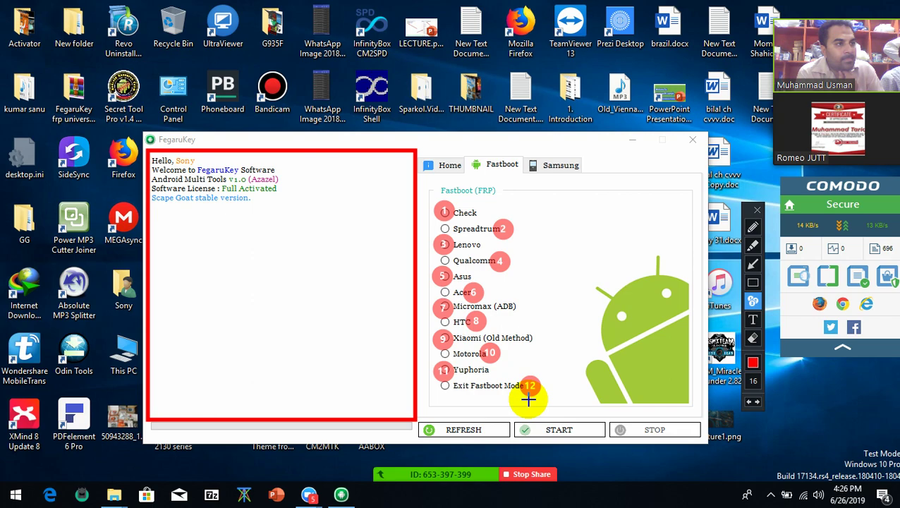
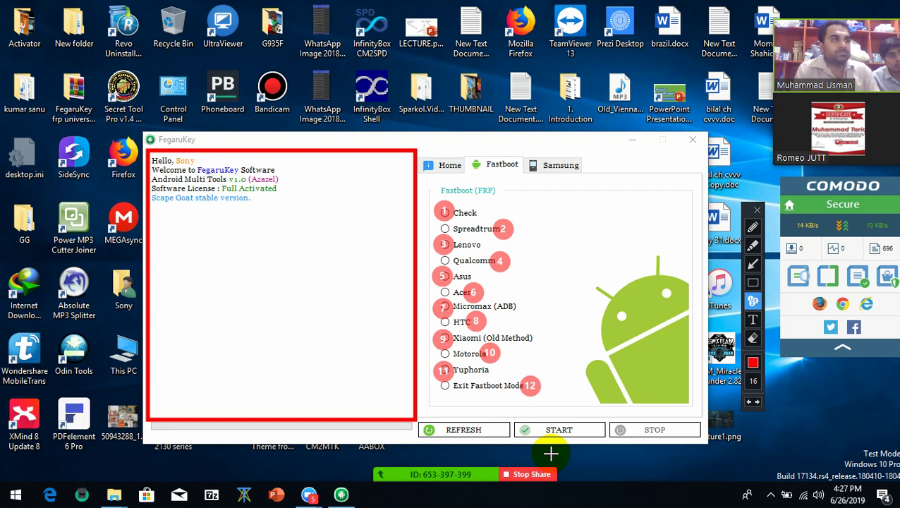
click(758, 210)
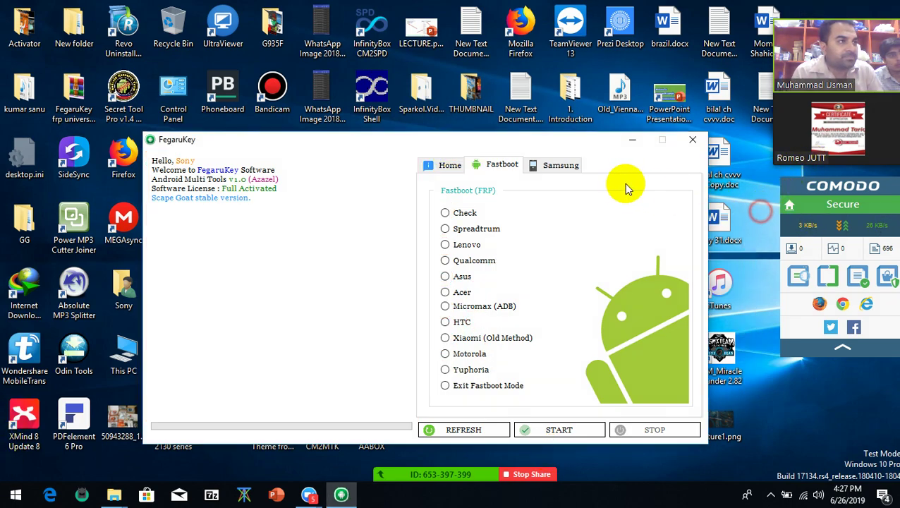
Open the Samsung FRP options
click(572, 166)
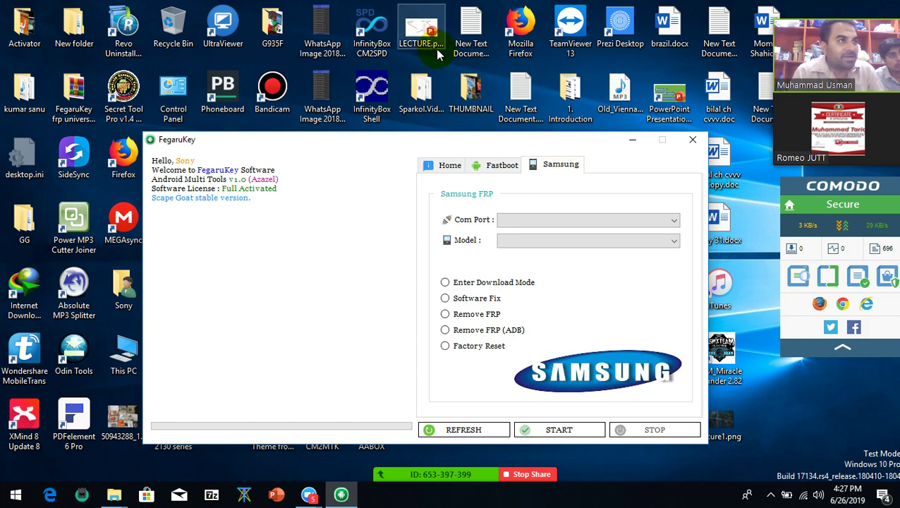
mouse_move(430, 9)
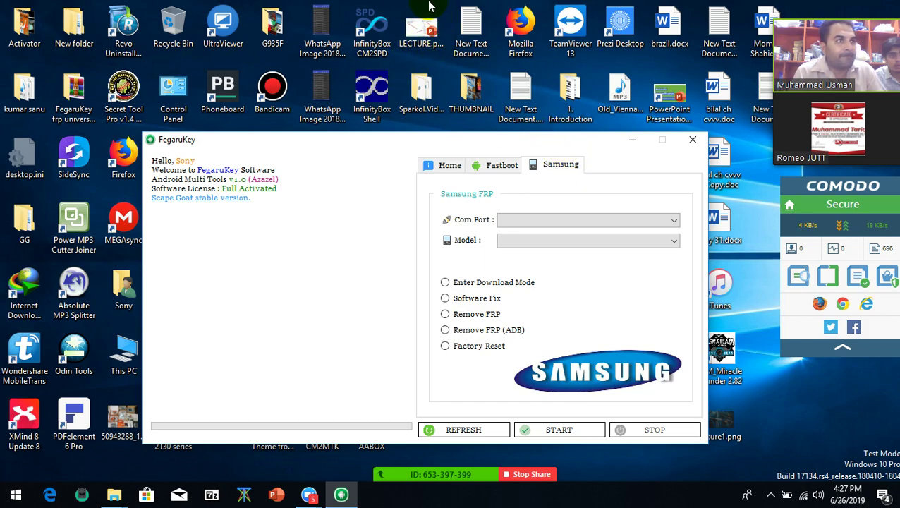
click(511, 10)
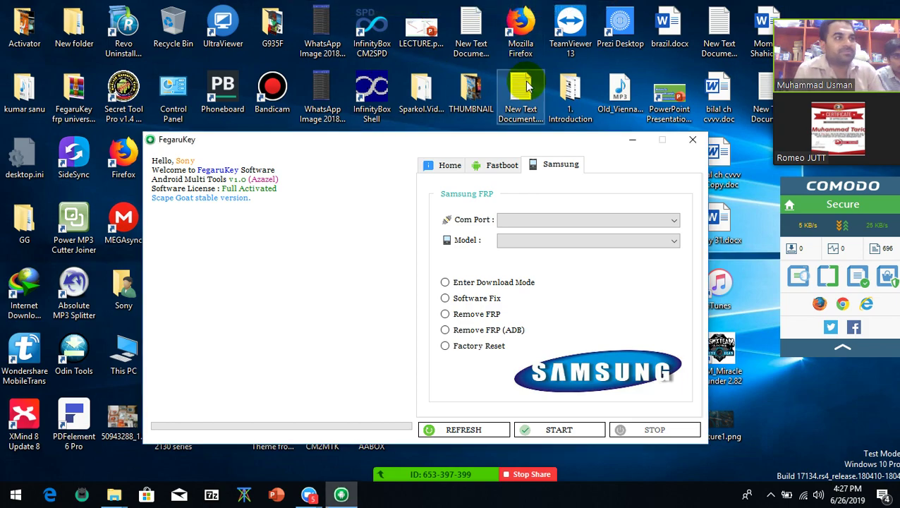
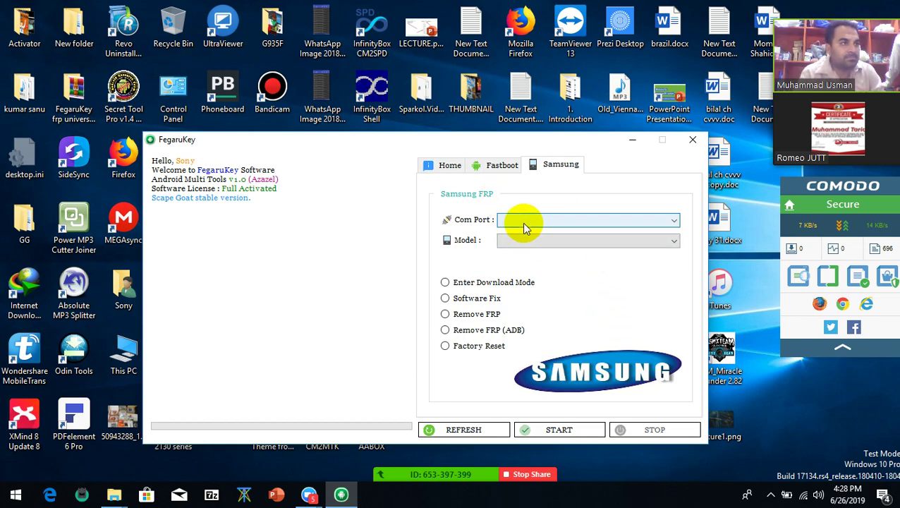
Mark the five Samsung options from Enter Download Mode to Factory Reset with numbers 1 to 5 and close the annotations
key(ctrl+shift+1)
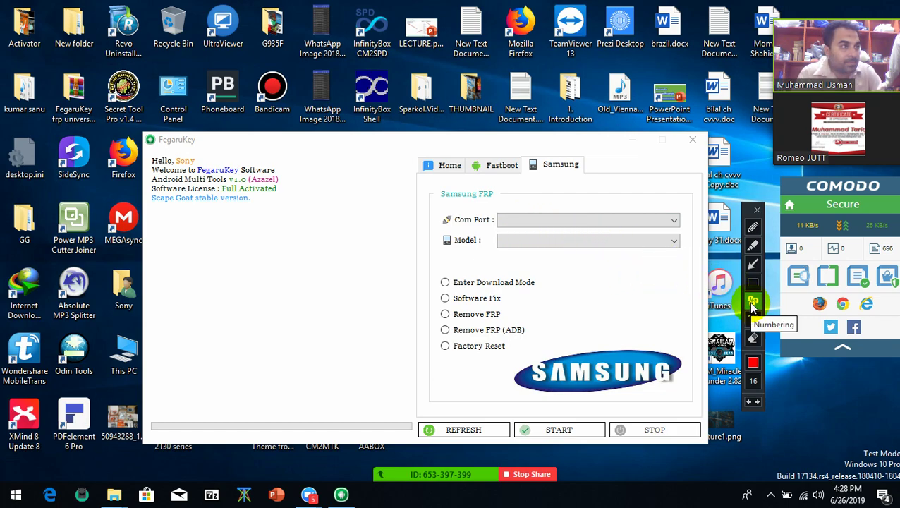
click(444, 281)
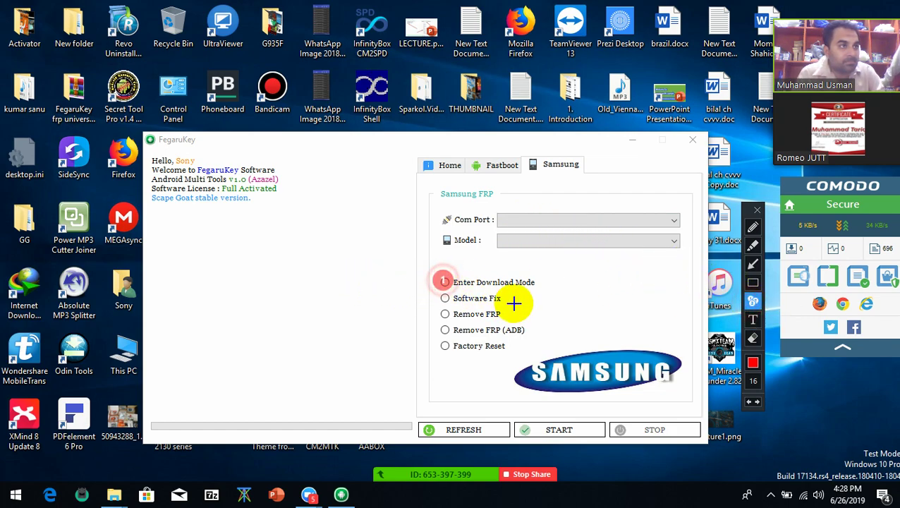
click(507, 298)
click(442, 313)
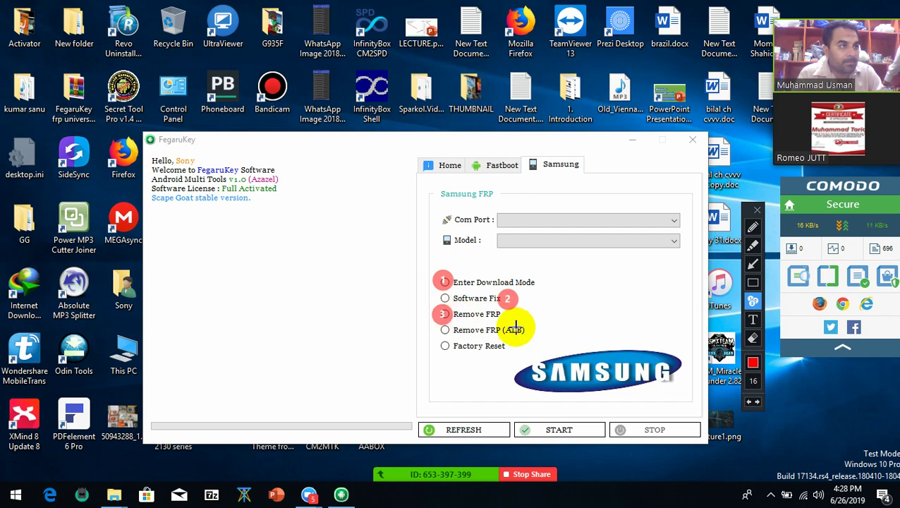
click(529, 329)
click(443, 345)
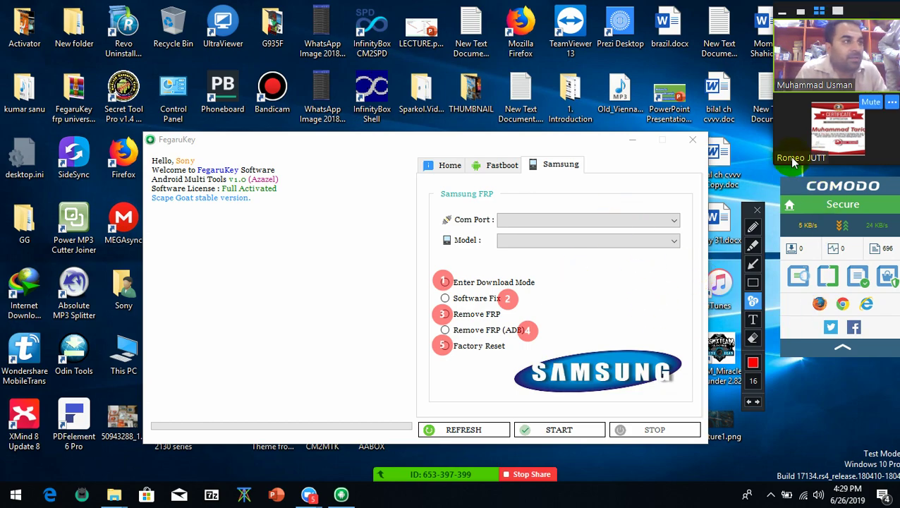
click(757, 212)
Choose SM-G935T as the Samsung model
click(674, 240)
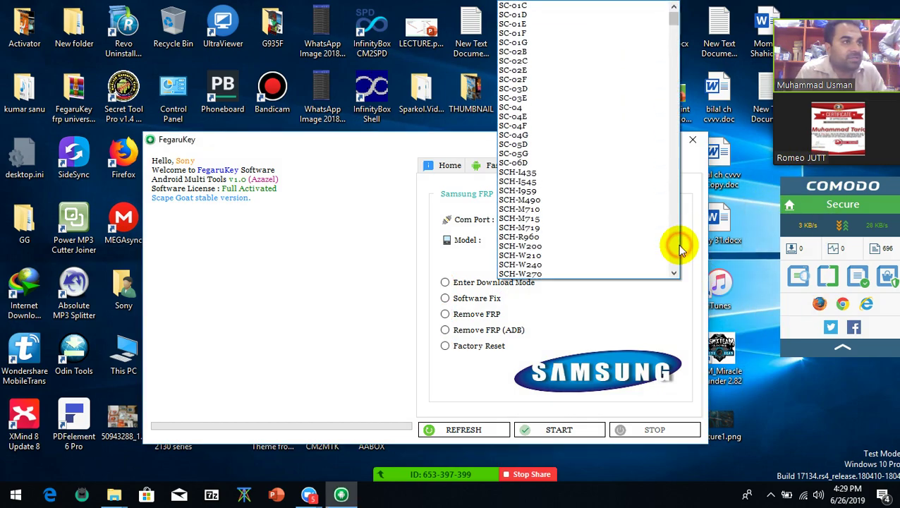
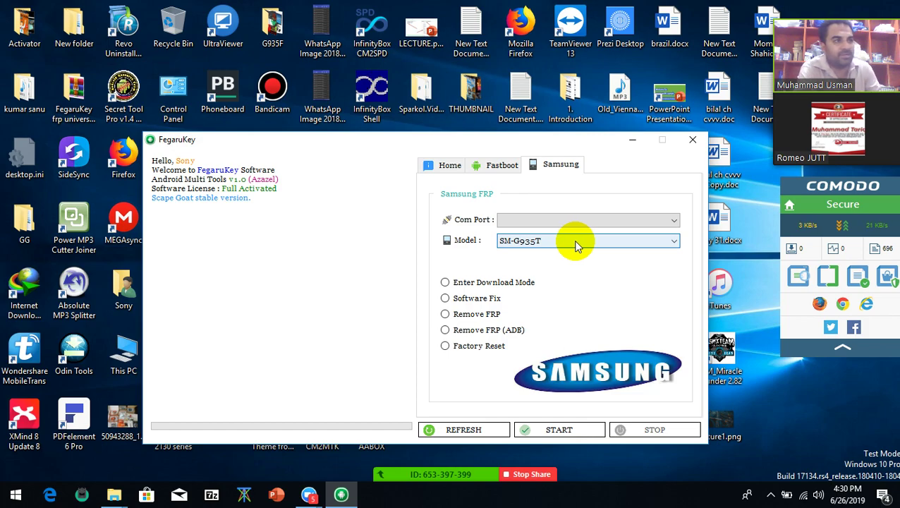
click(741, 281)
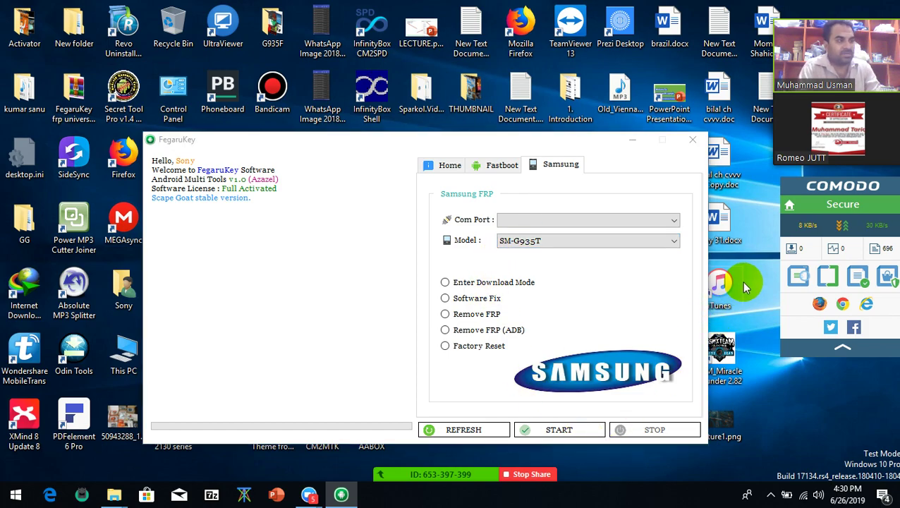
Frame the Software Fix option with a red rectangle and highlight it in yellow
click(752, 282)
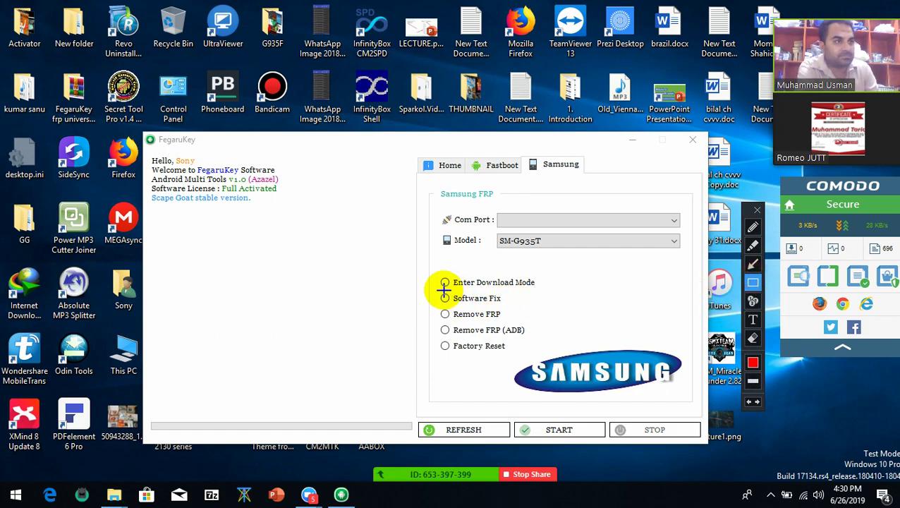
mouse_move(438, 290)
mouse_down()
mouse_move(482, 317)
mouse_move(513, 311)
mouse_up()
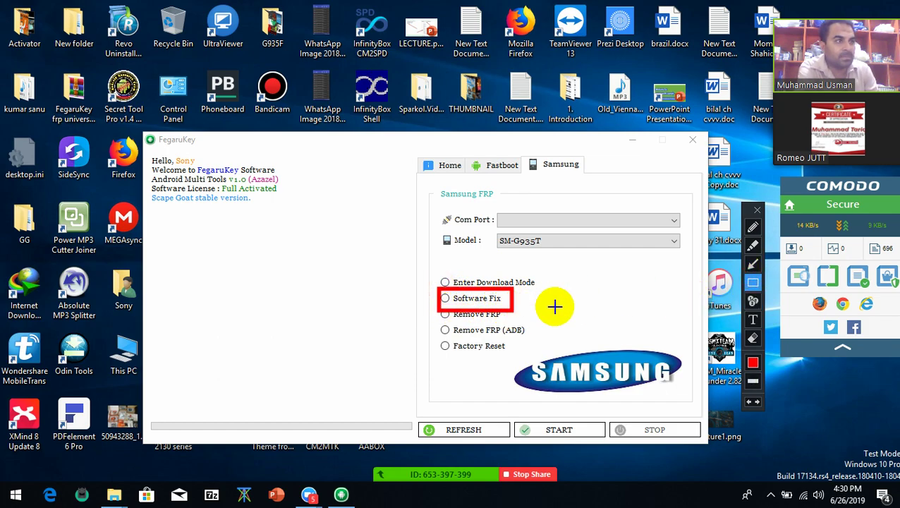
click(752, 246)
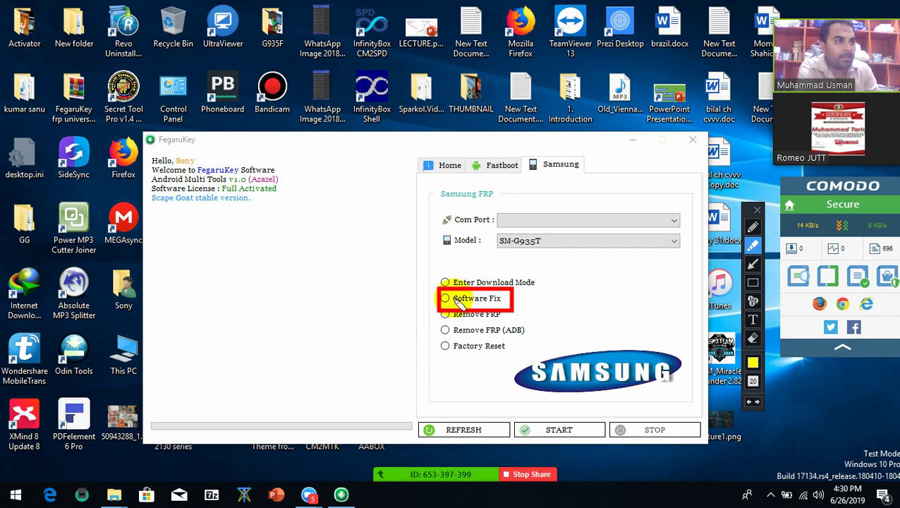
drag(446, 299, 506, 300)
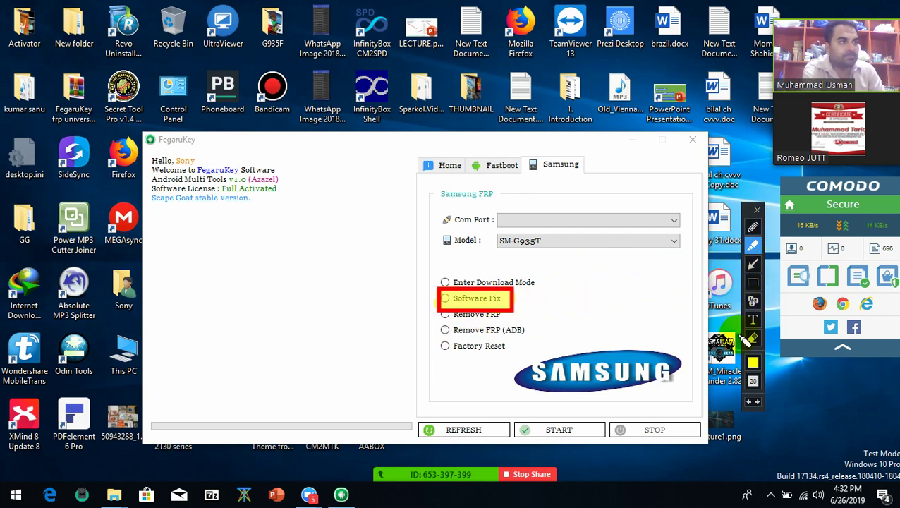
Undo the Software Fix marks and number Remove FRP as 1 and Remove FRP (ADB) as 2
click(749, 402)
click(749, 402)
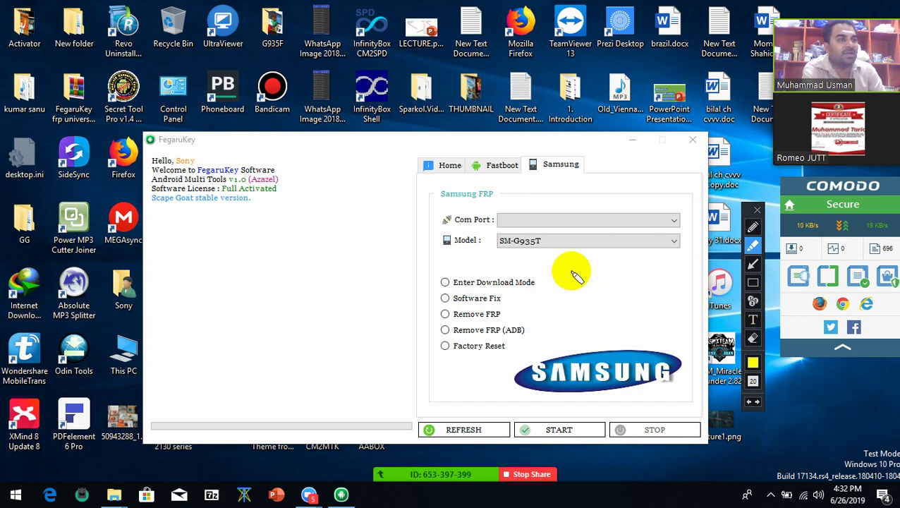
click(753, 301)
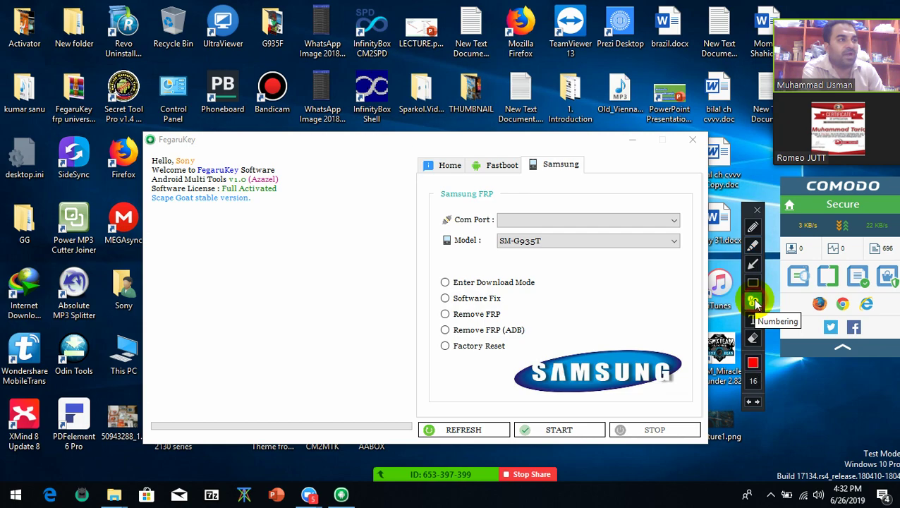
click(505, 311)
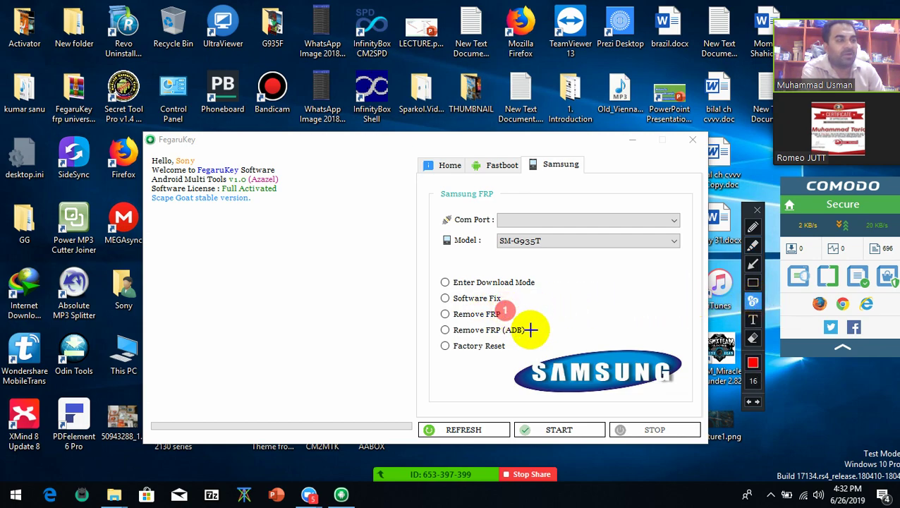
click(531, 329)
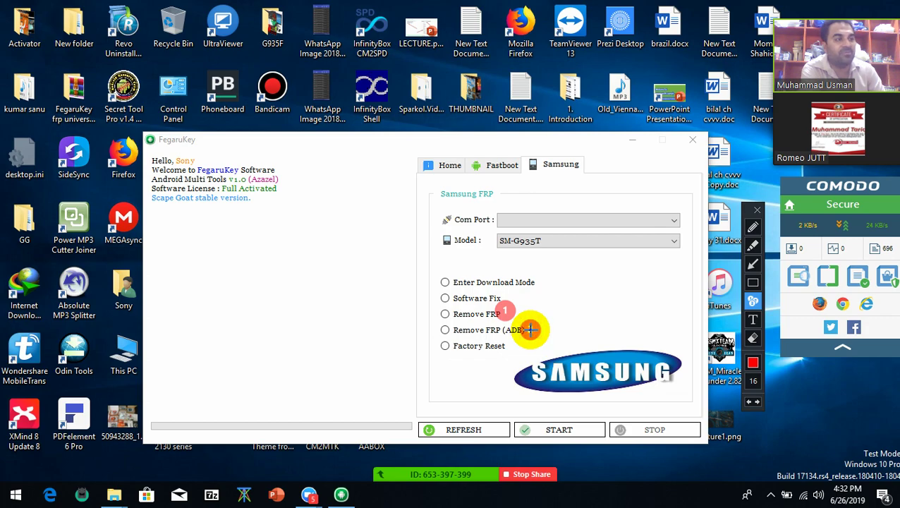
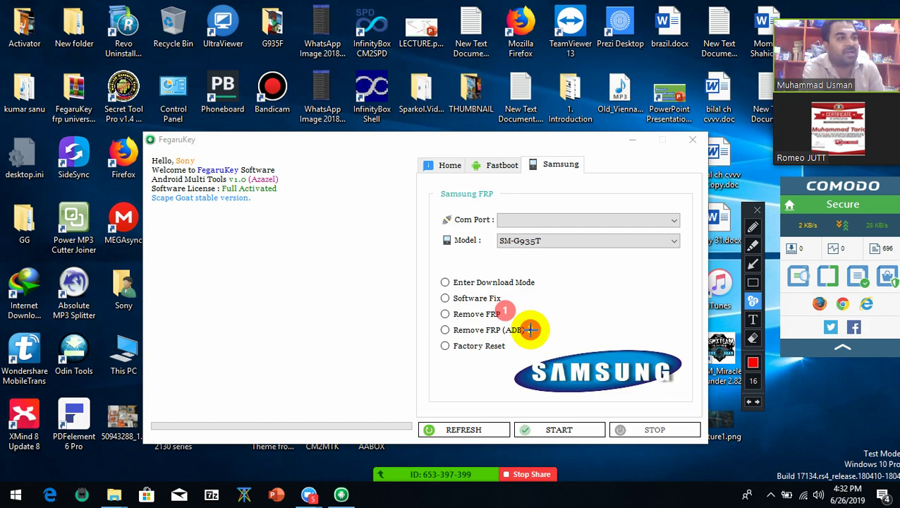
click(530, 329)
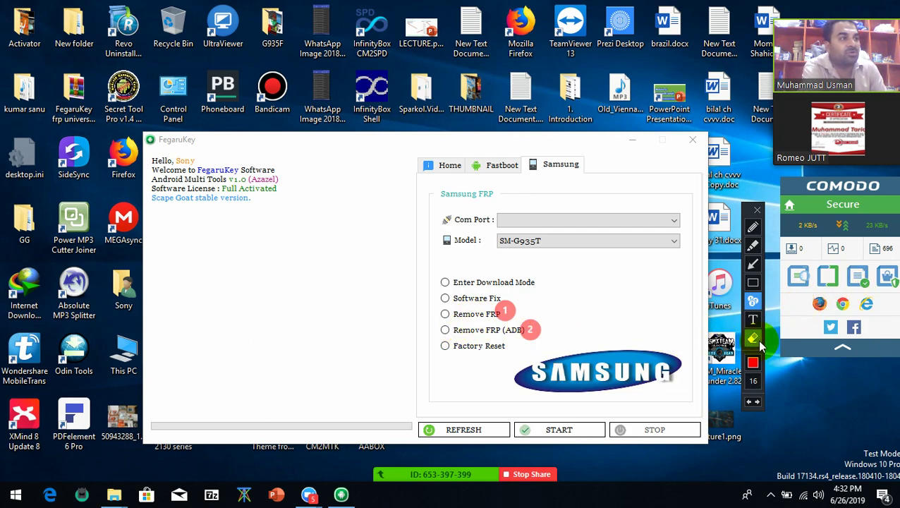
Highlight Remove FRP, Remove FRP (ADB) and Factory Reset in yellow, and frame Factory Reset with a red rectangle
click(753, 245)
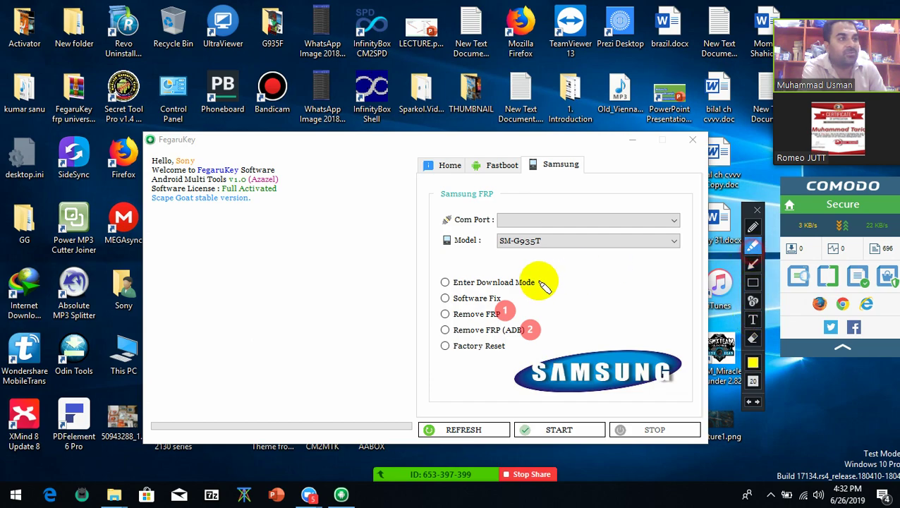
mouse_move(438, 315)
mouse_down()
mouse_move(519, 318)
mouse_move(446, 315)
mouse_move(510, 315)
mouse_up()
drag(439, 329, 529, 330)
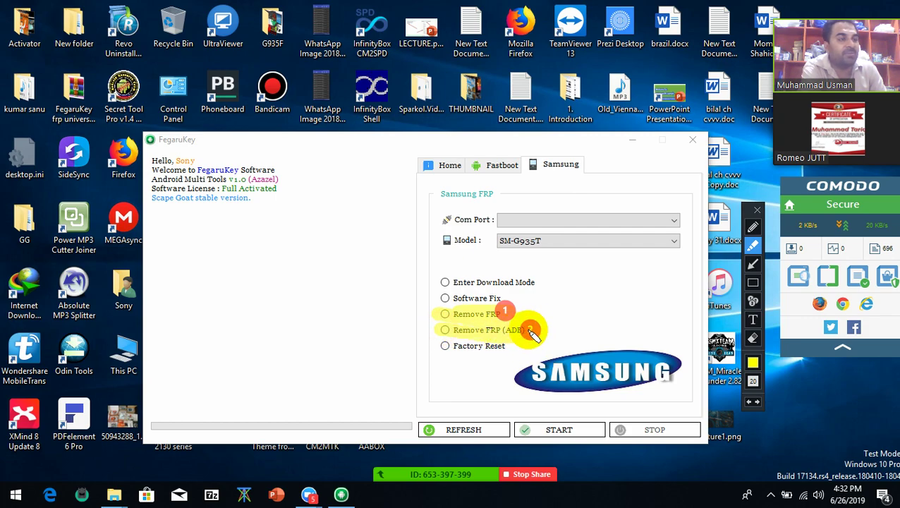
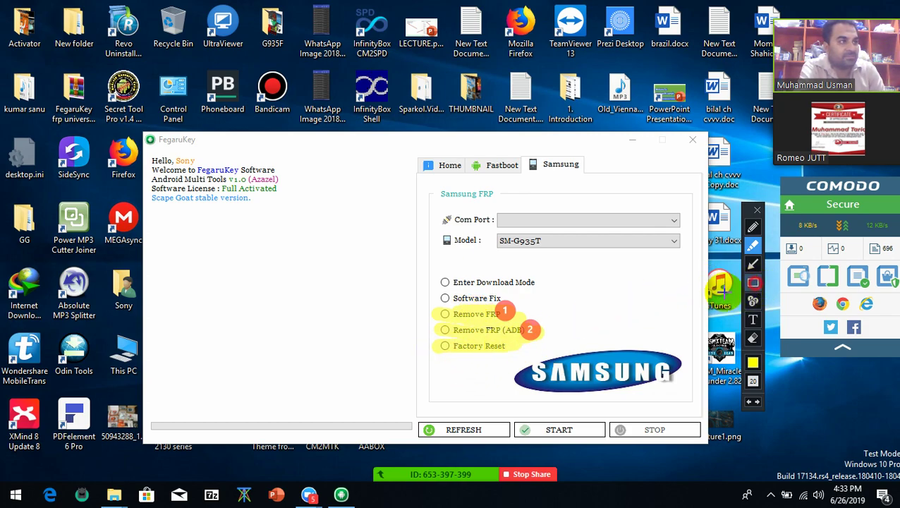
click(752, 283)
mouse_move(435, 337)
mouse_down()
mouse_move(443, 347)
mouse_move(511, 358)
mouse_up()
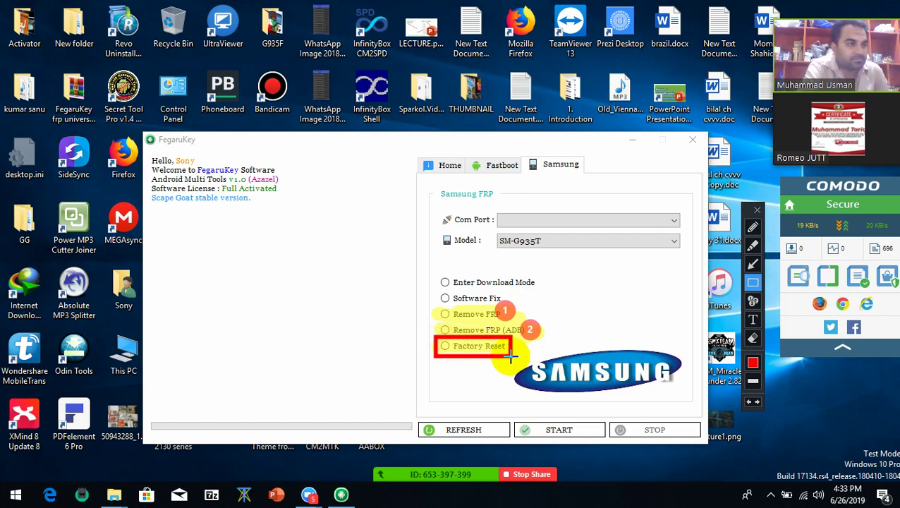
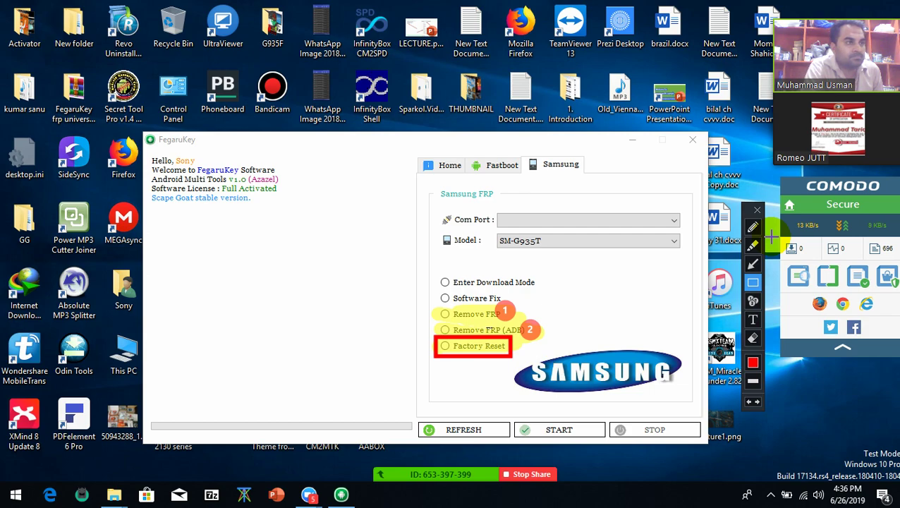
Undo all the number, highlight and rectangle annotations on the Samsung FRP options
click(748, 406)
click(748, 407)
click(748, 407)
click(748, 407)
click(747, 407)
click(748, 407)
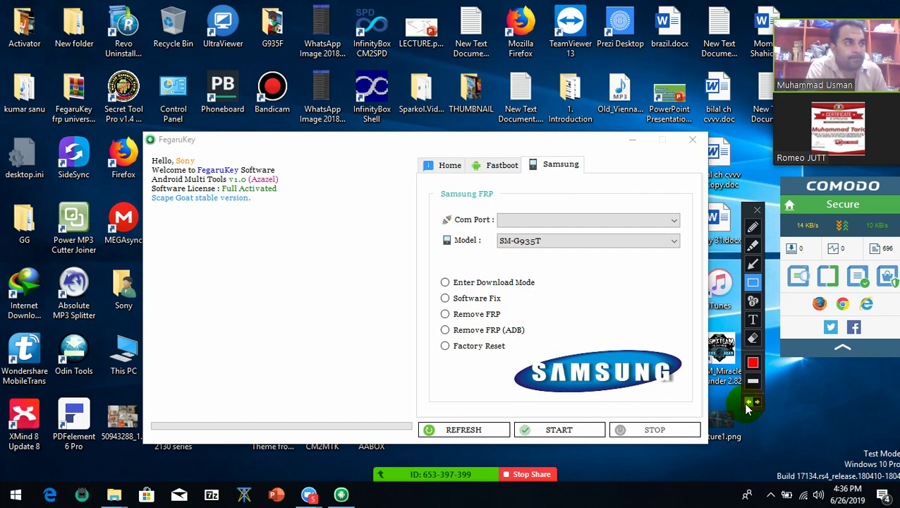
Move the meeting's participant video panel over the lower part of FegaruKey's log area
drag(861, 14, 241, 275)
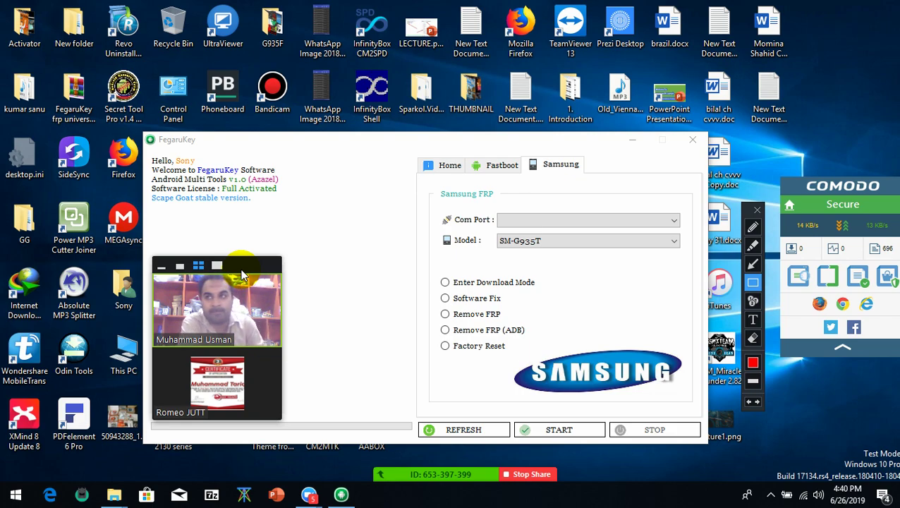
mouse_move(488, 5)
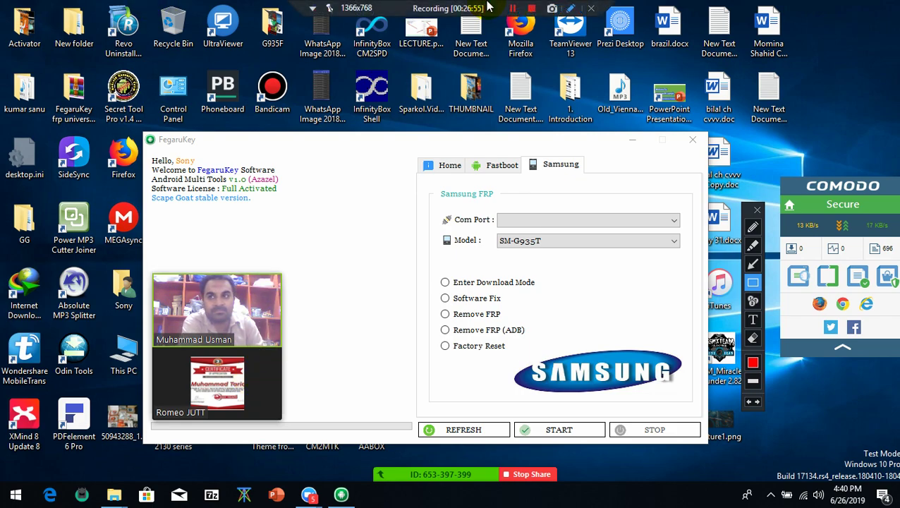